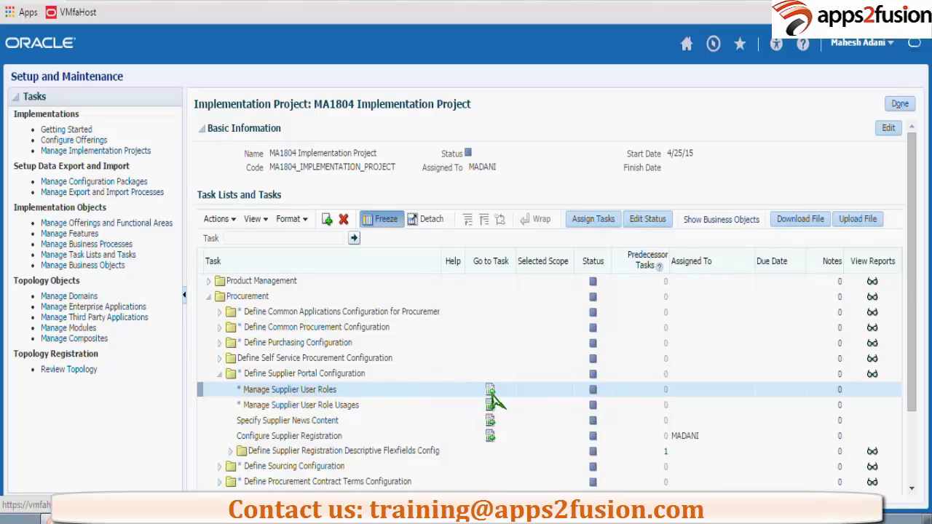
- Open Manage Supplier User Roles and select the Supplier Self Service Clerk and Administrator roles
left_click(490, 392)
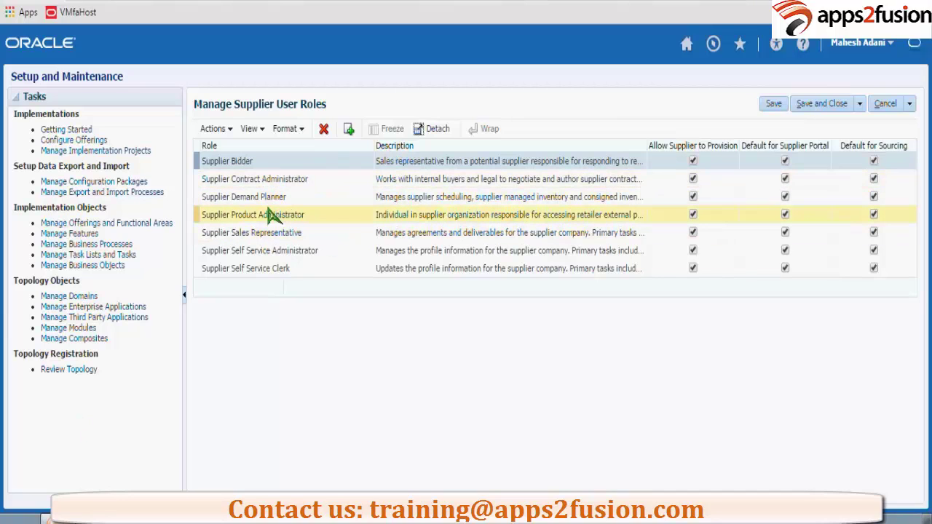
left_click(279, 269)
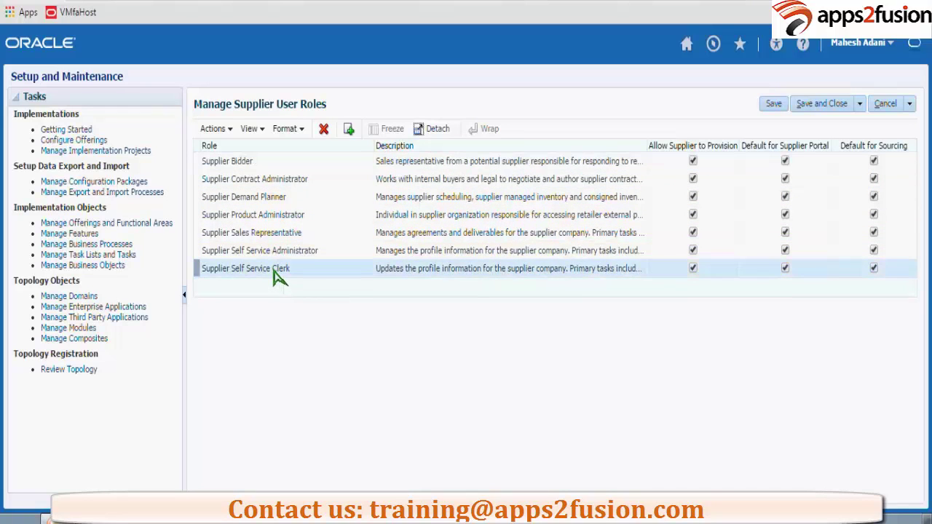
left_click(280, 260)
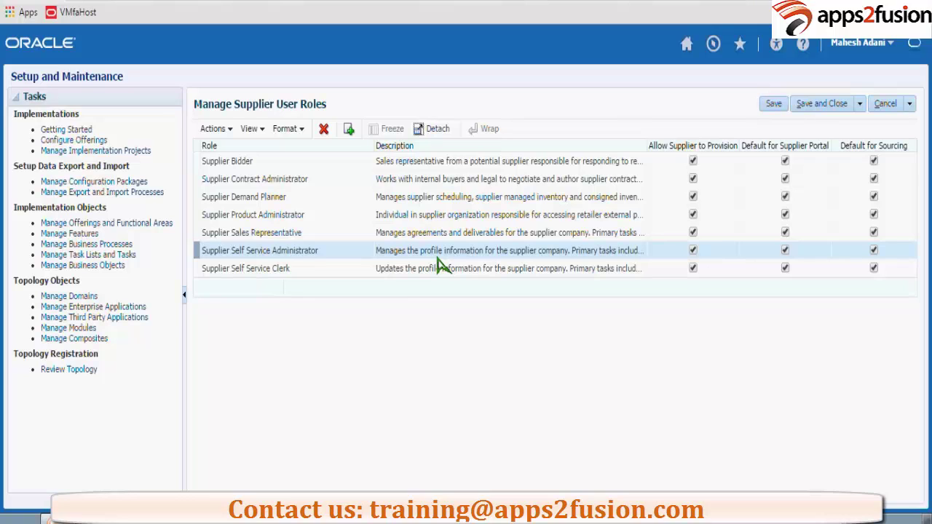
- Add Notepad notes: 'Contact - administrator', 'Create other contacts', 'assign the roles'
key("alt+Tab")
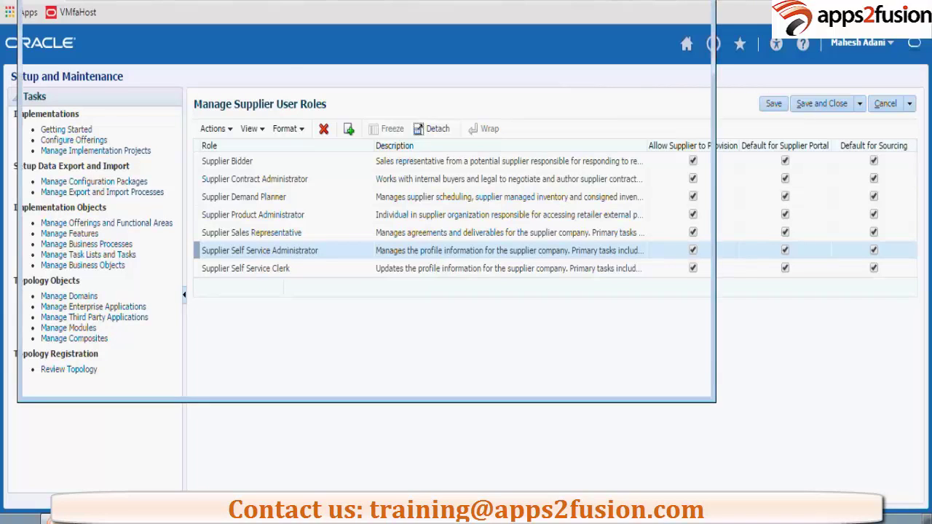
key("Return")
type("Contact -")
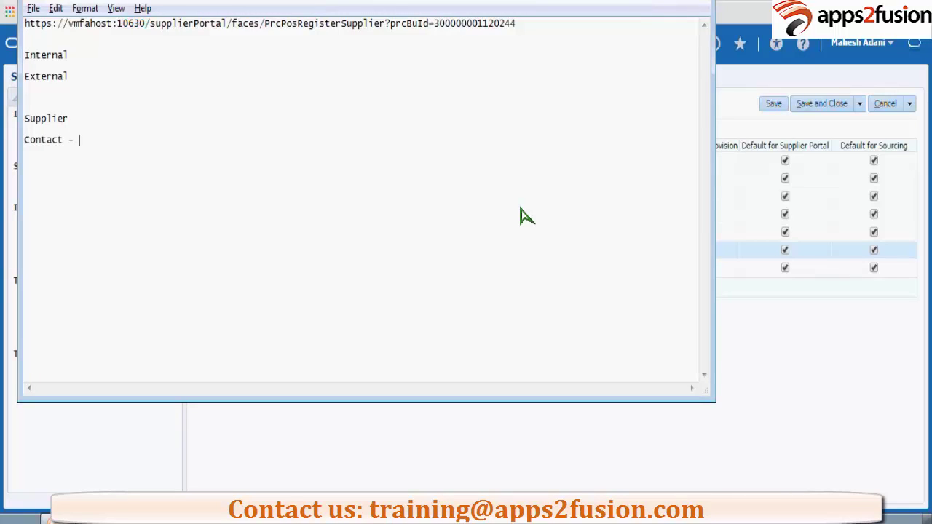
type("administrator")
type("assi")
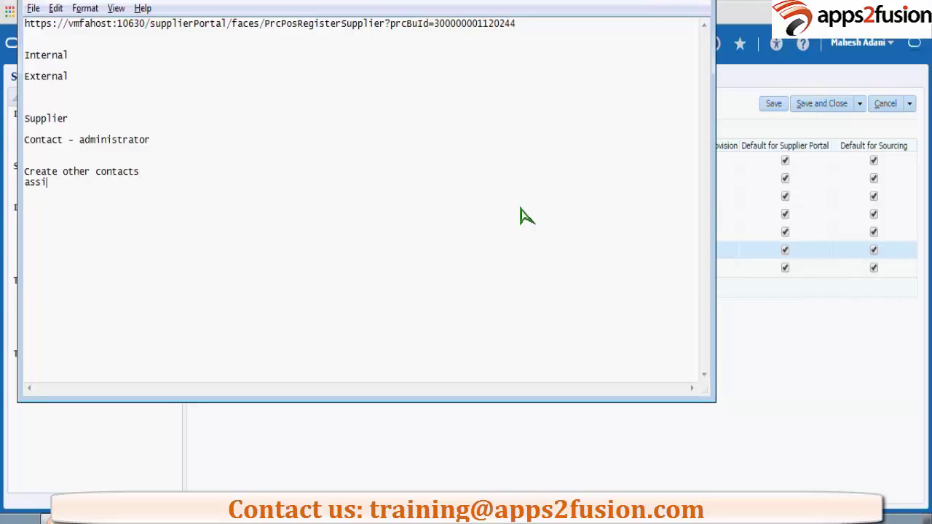
type("gn the ro")
type("les")
- Switch from Notepad back to the Manage Supplier User Roles page
key("alt+Tab")
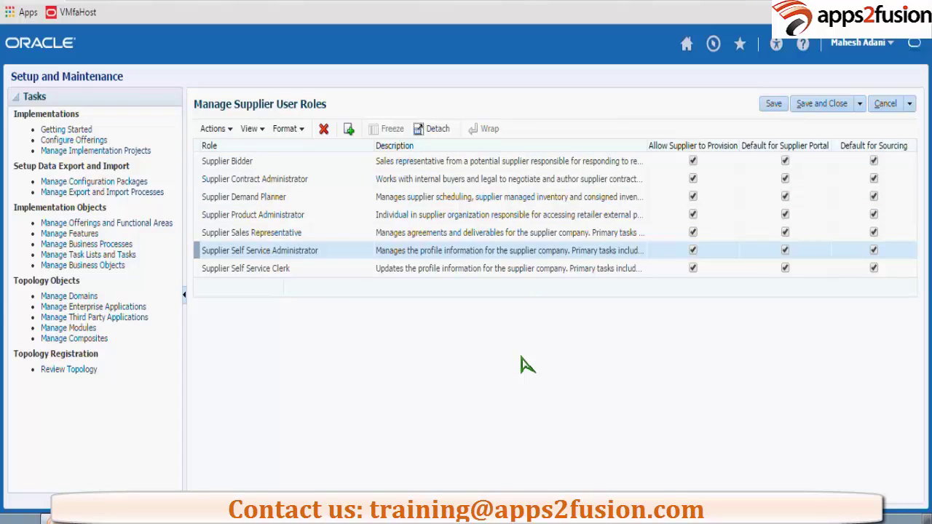
- Save and close the supplier user roles, confirm, then reopen Manage Supplier User Roles
left_click(822, 104)
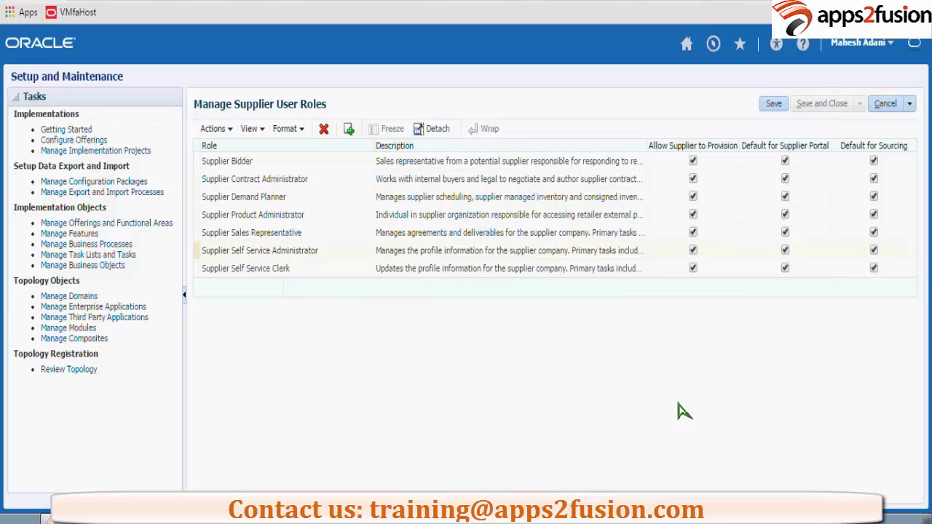
left_click(623, 339)
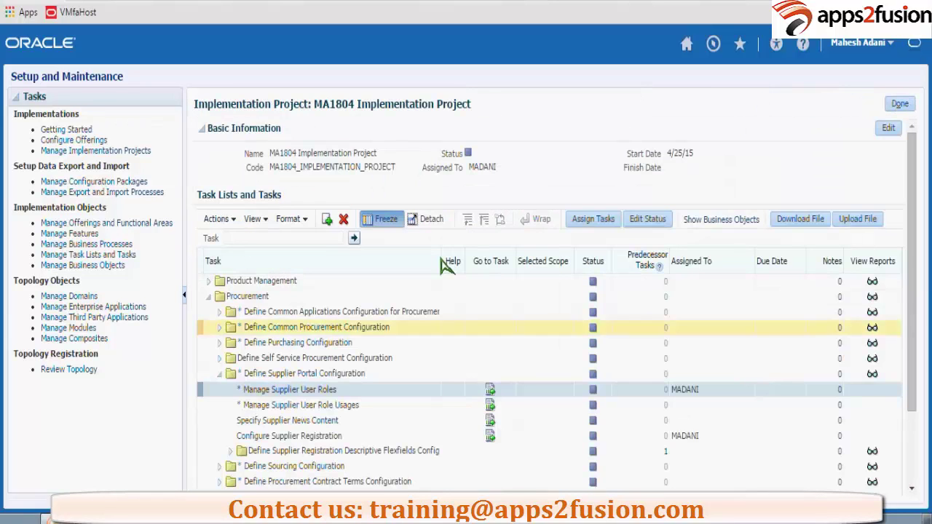
left_click(403, 418)
scroll(404, 417, "down", 2)
type("Su")
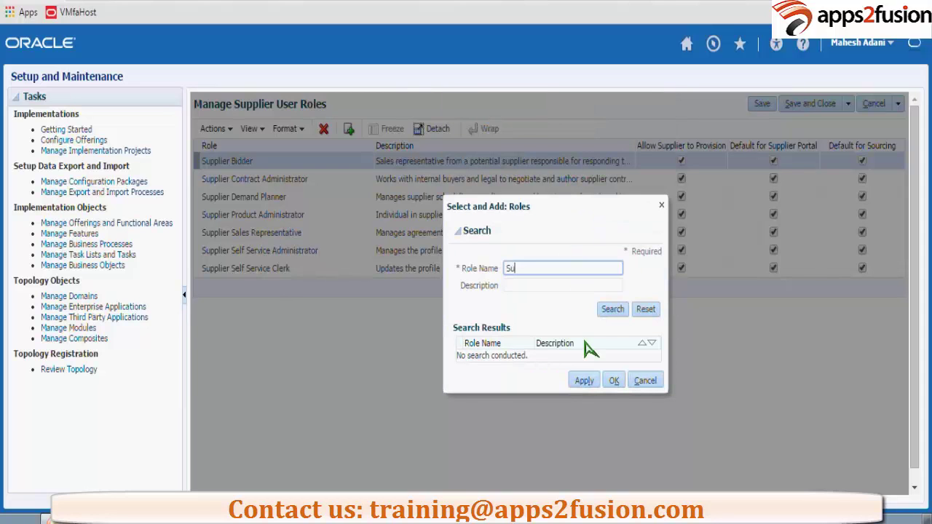
- Run the 'Su' role name search and widen the Role Name results column
key("Return")
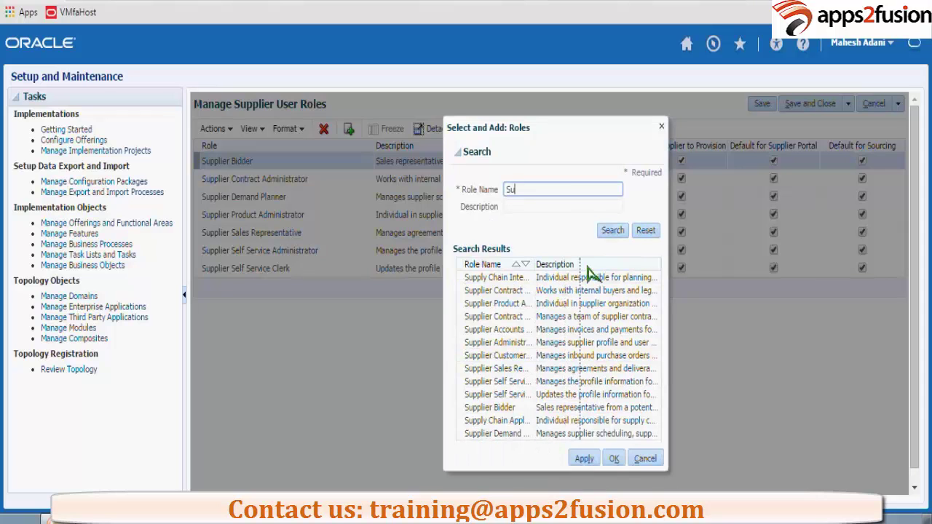
left_click_drag(535, 264, 603, 264)
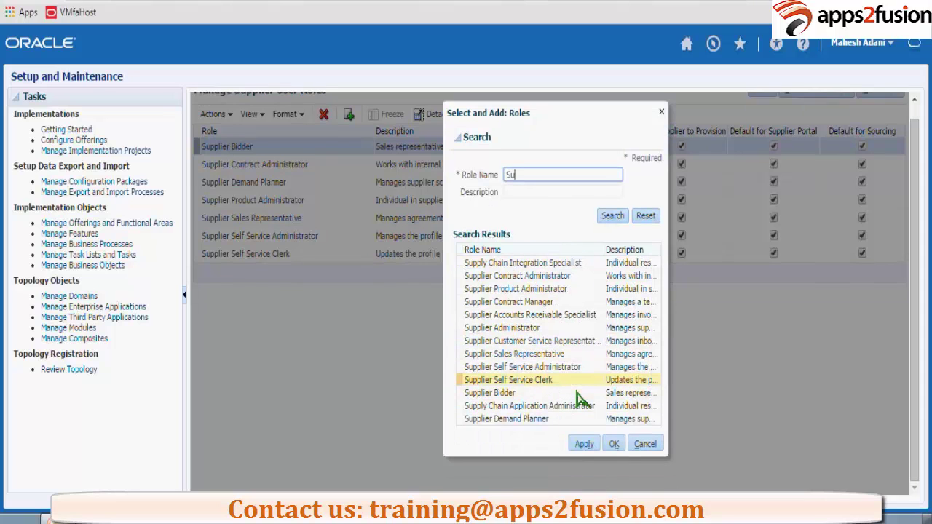